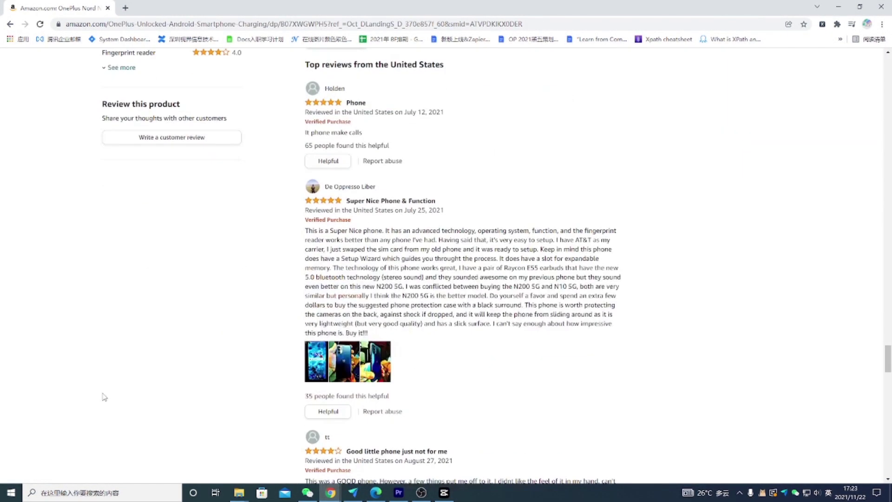
scroll(103, 396, down, 2)
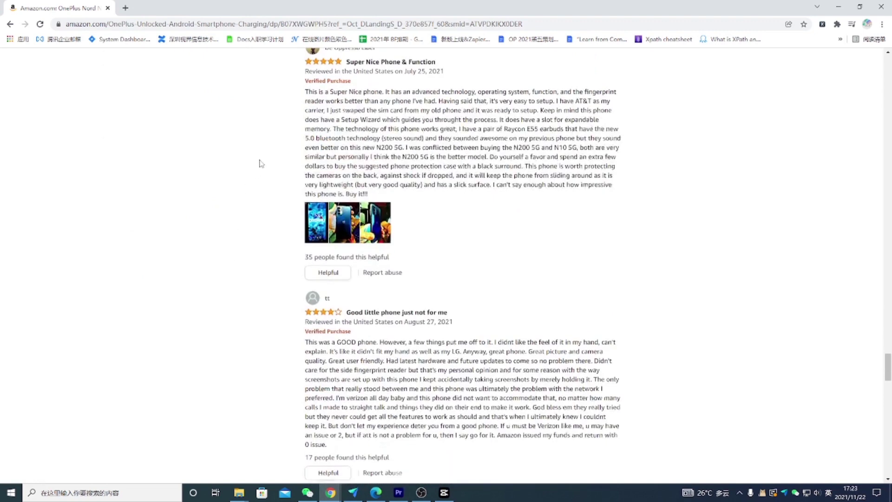
scroll(259, 164, up, 3)
scroll(260, 272, down, 3)
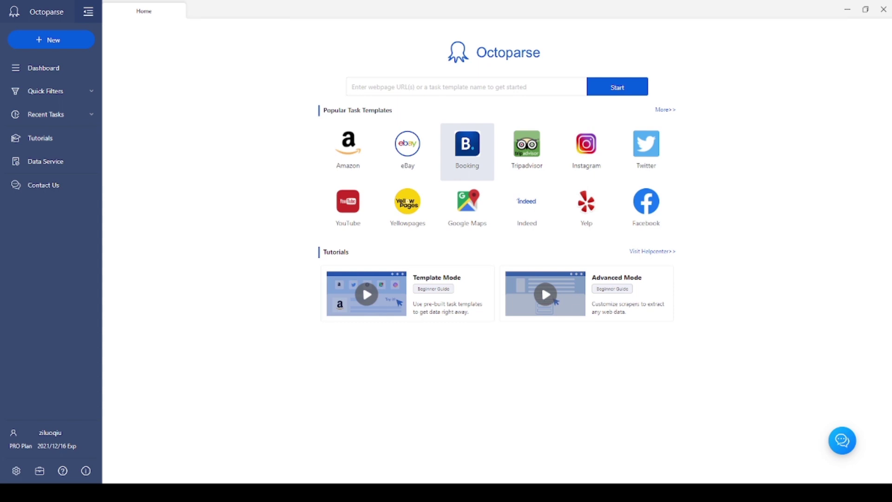
click(59, 43)
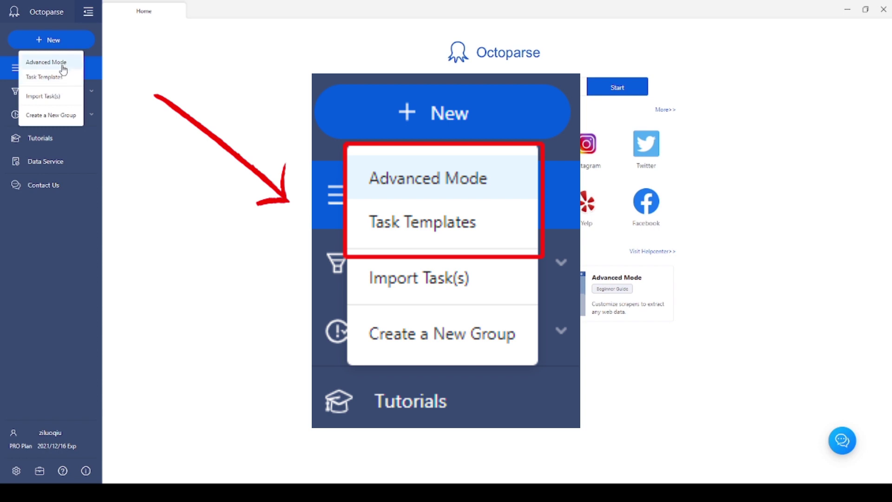
click(66, 79)
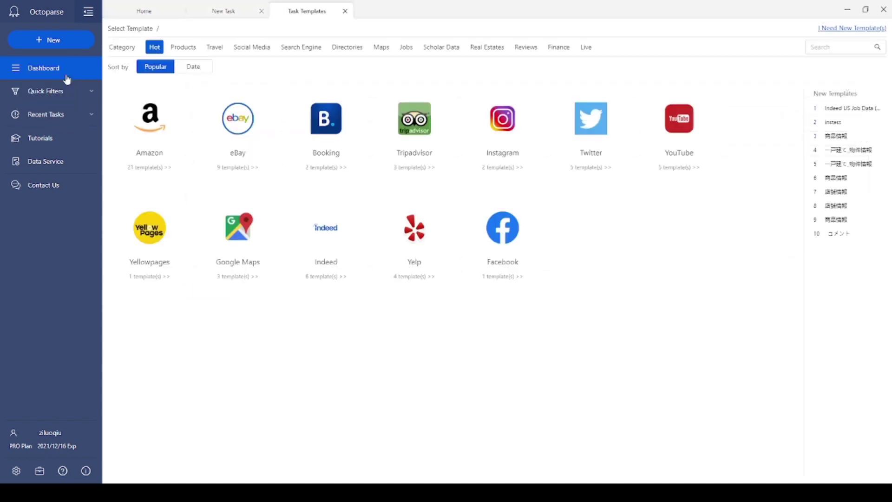
click(171, 133)
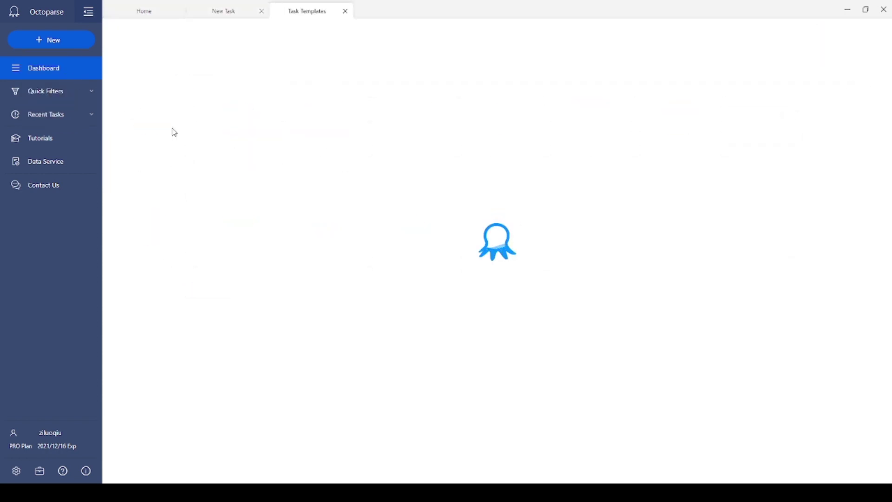
click(147, 245)
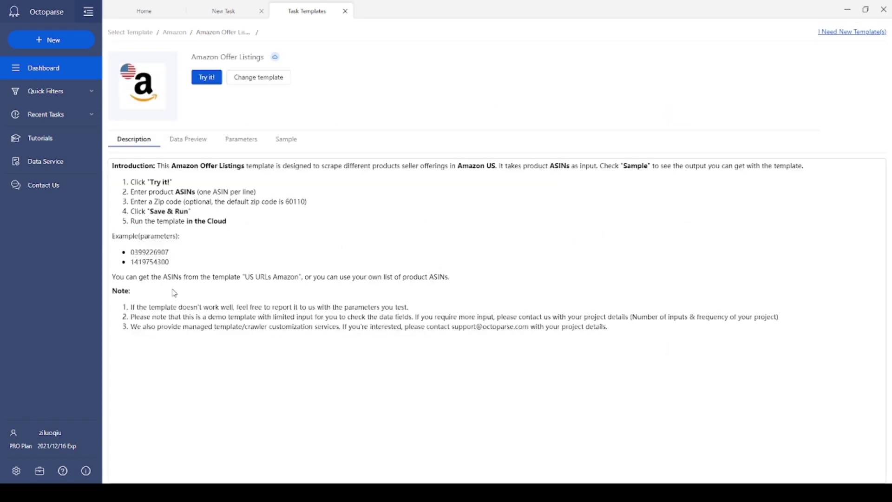
click(259, 77)
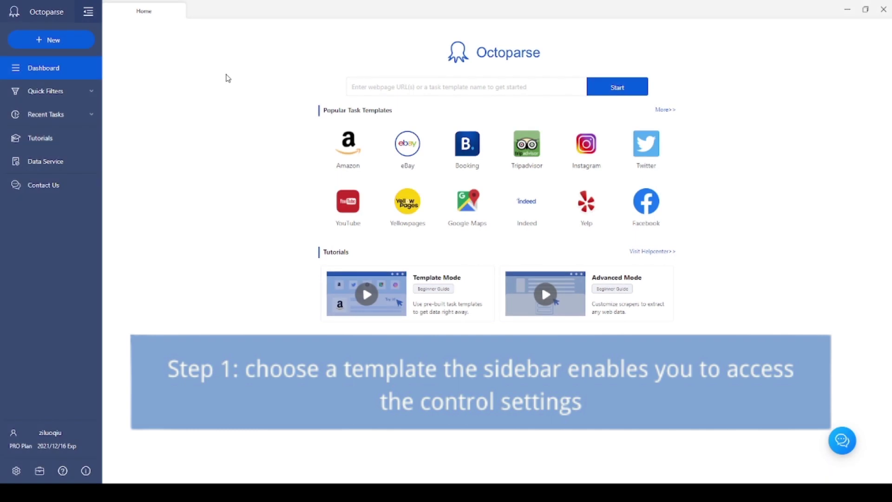
Open the task template gallery, browse Products, Travel and Social Media, then return to Hot.
click(73, 42)
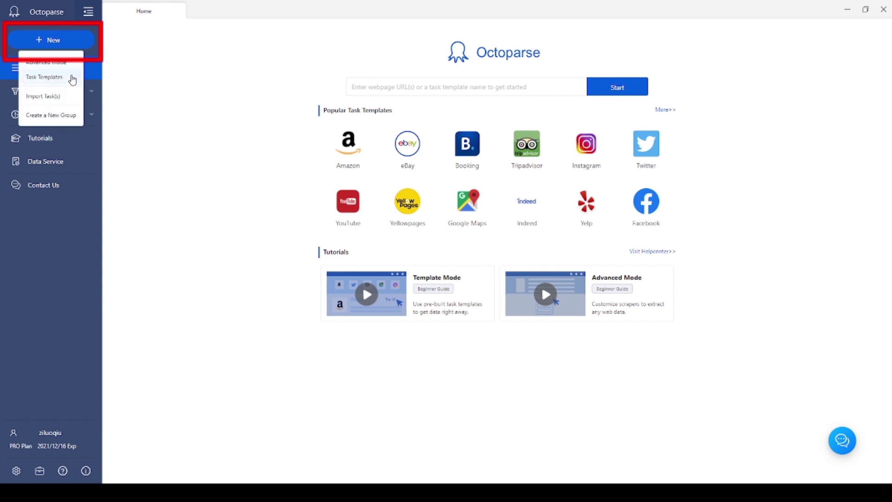
click(73, 78)
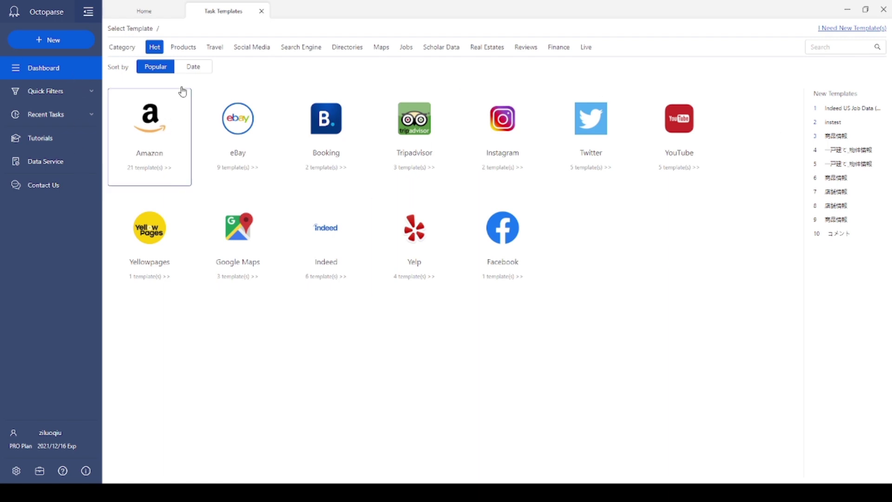
click(183, 48)
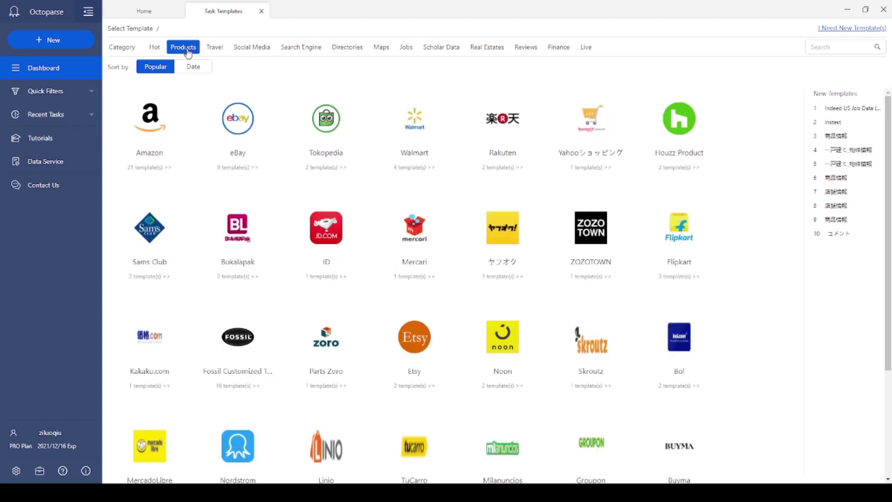
click(214, 49)
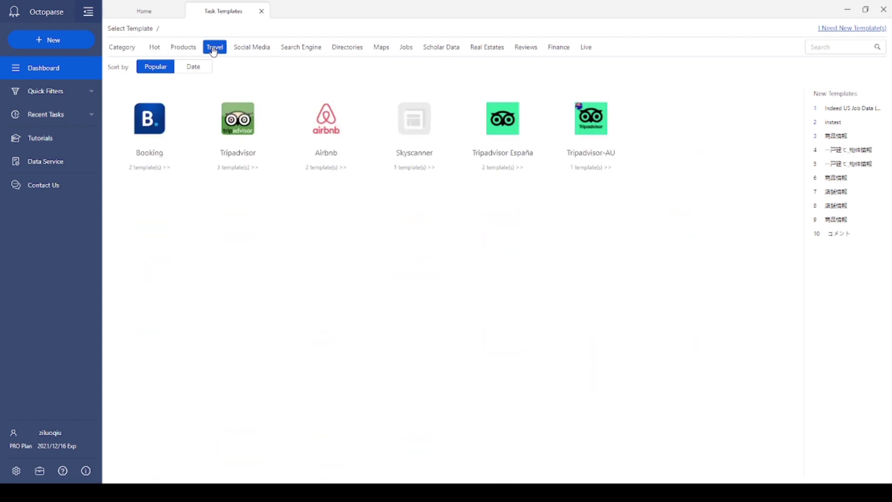
click(243, 49)
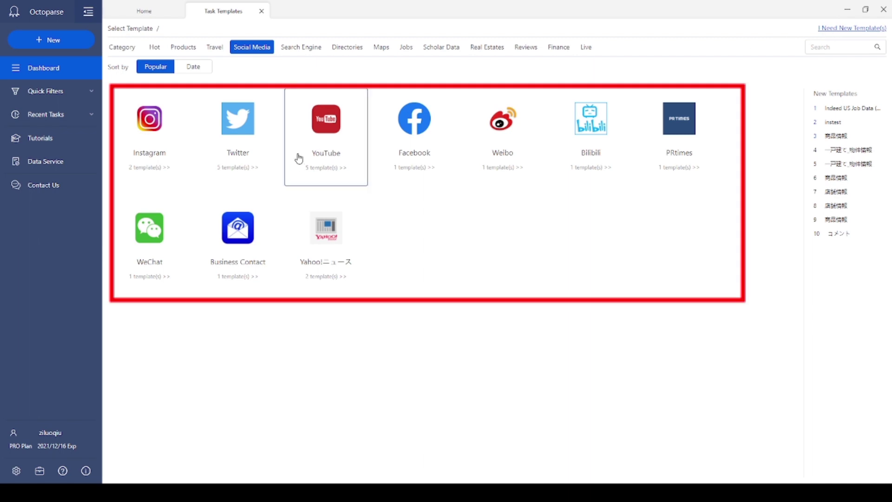
click(155, 47)
Open the Amazon templates list and the Amazon Product Reviews (limited) template details.
click(143, 140)
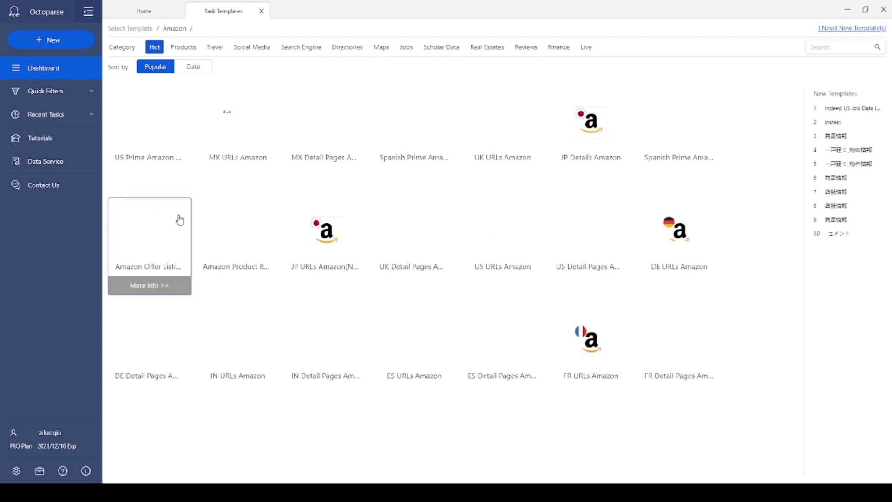
click(222, 226)
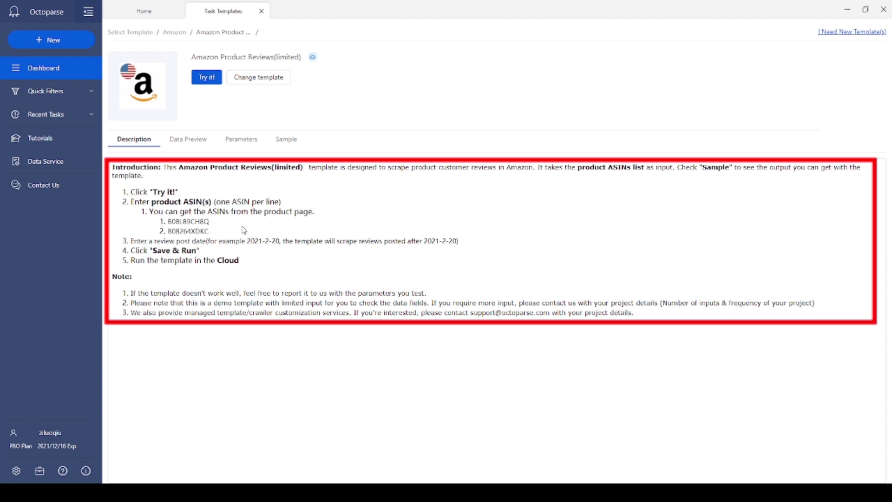
click(195, 146)
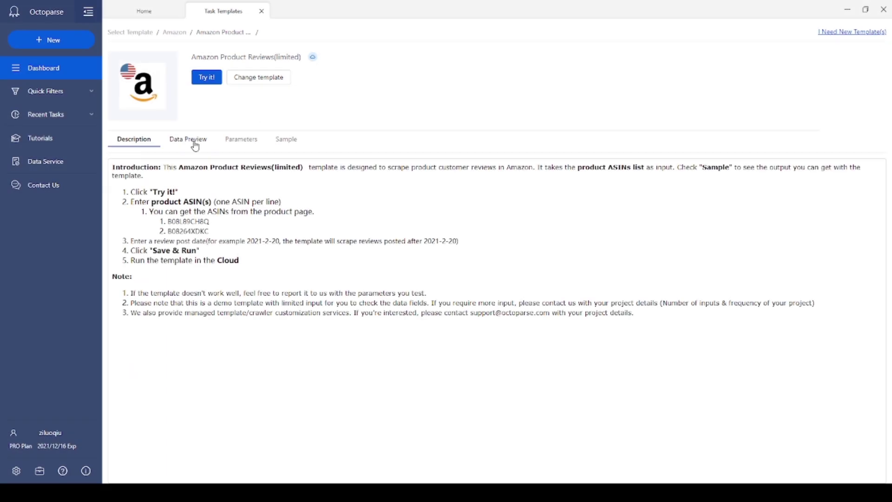
click(195, 146)
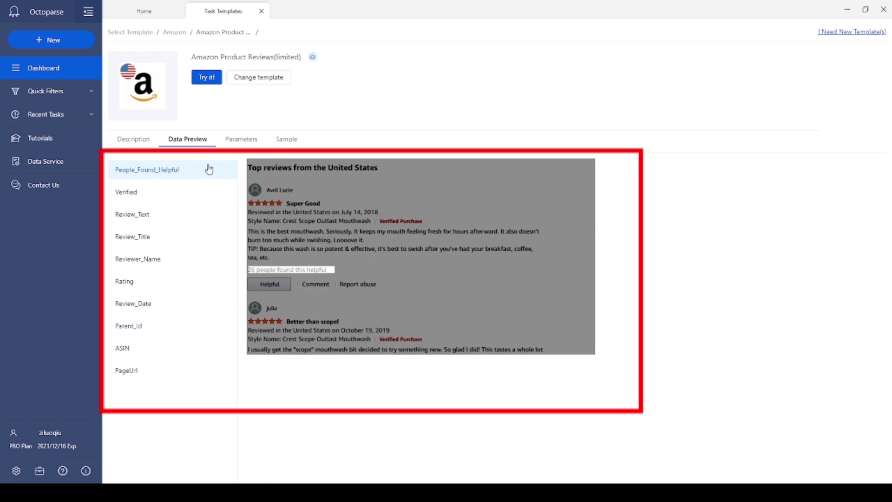
click(280, 142)
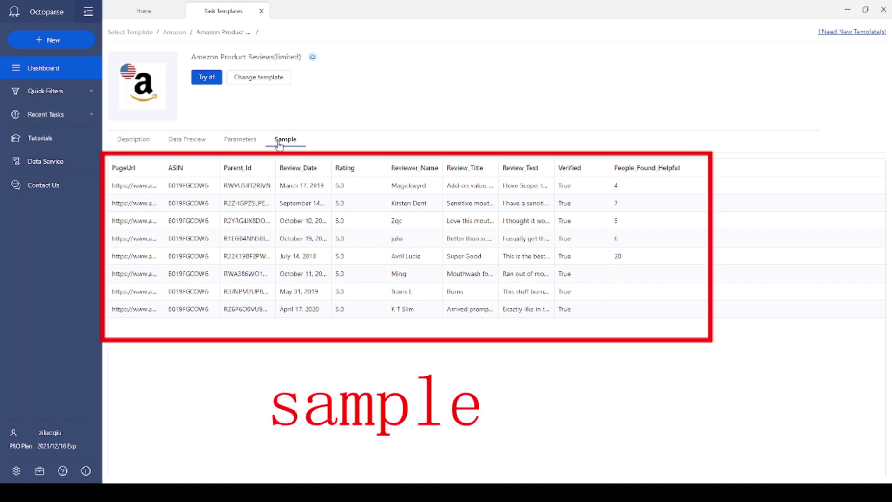
click(134, 140)
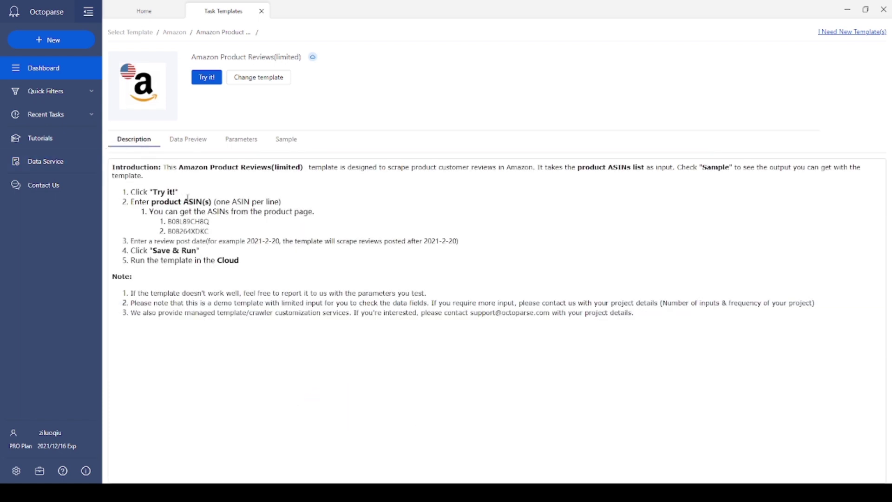
click(209, 81)
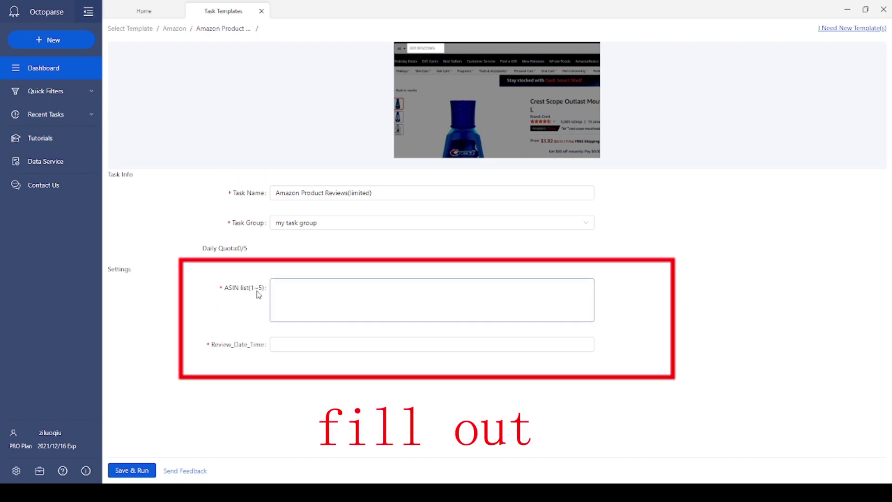
Fill in three pasted ASINs and review date 2021/5/20, then save and run the task.
click(281, 351)
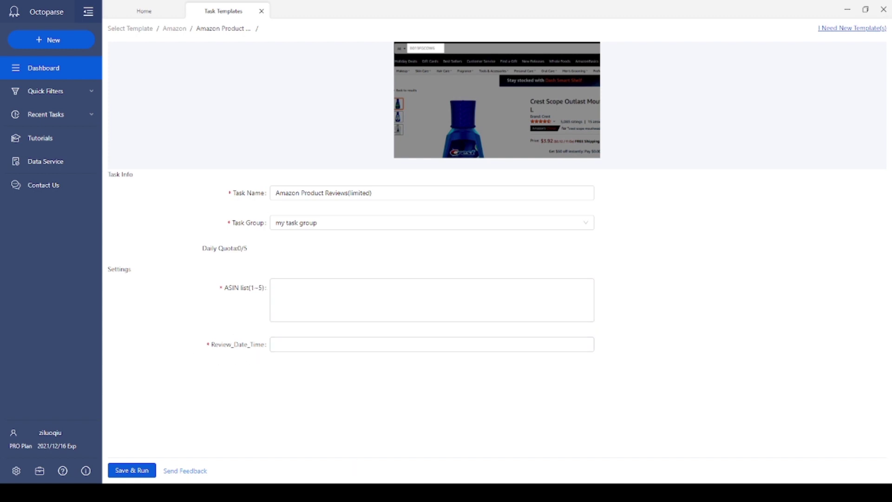
click(301, 344)
text(20)
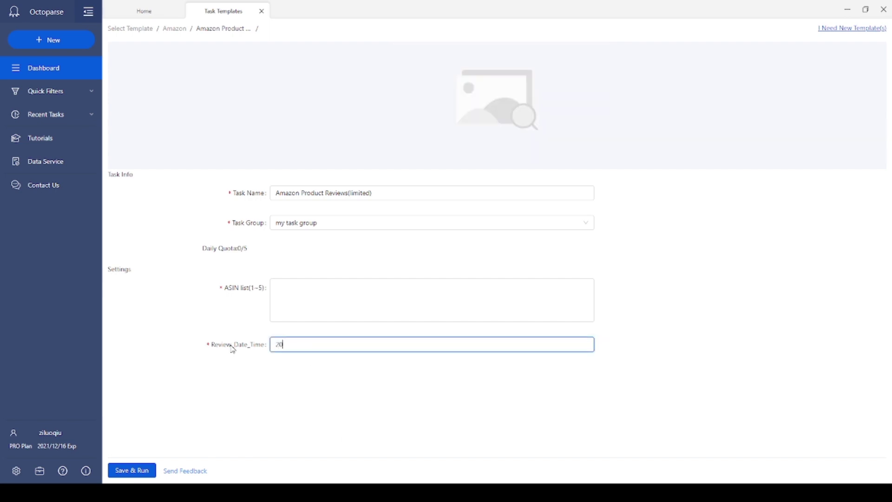
text(21/)
text(5/2)
text(0)
key(Tab)
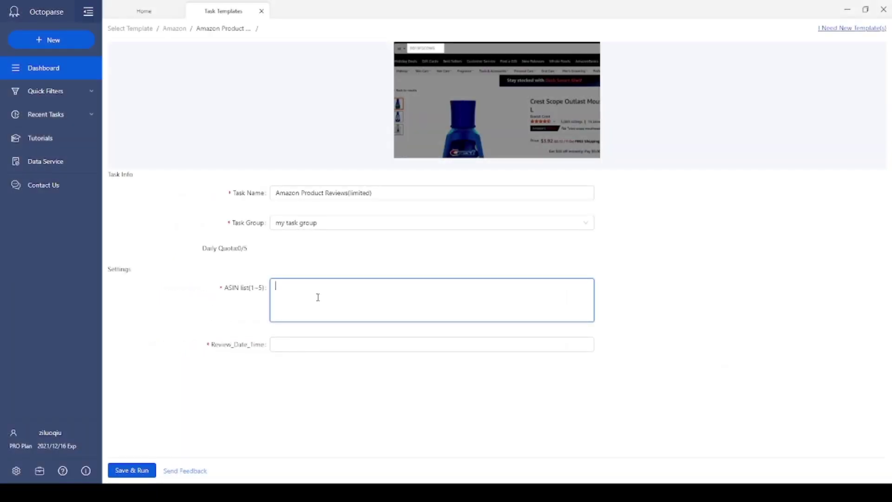
text(B092MMLBZ8 B09KKZ26M1 B07X9VG6ZJ)
click(283, 347)
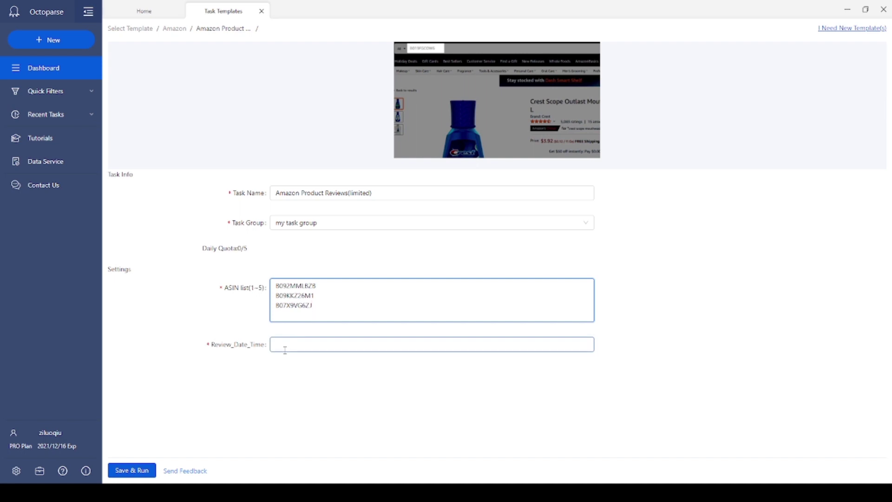
text(2021/5/20)
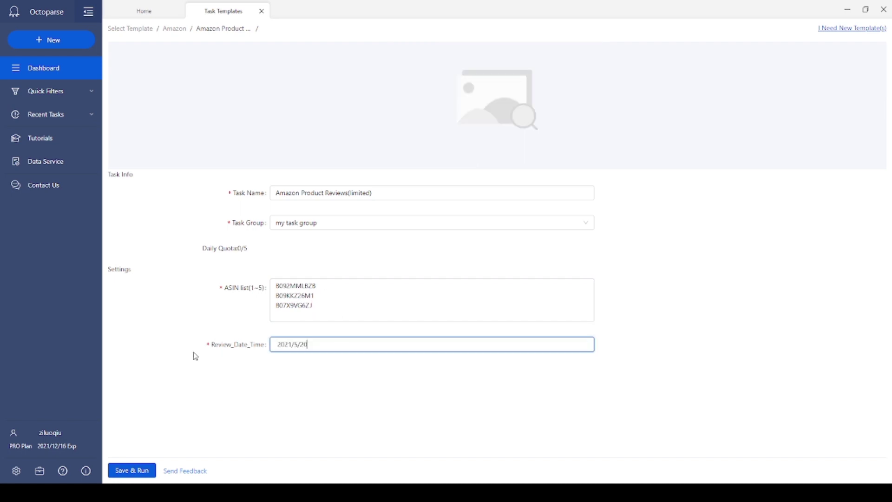
click(143, 471)
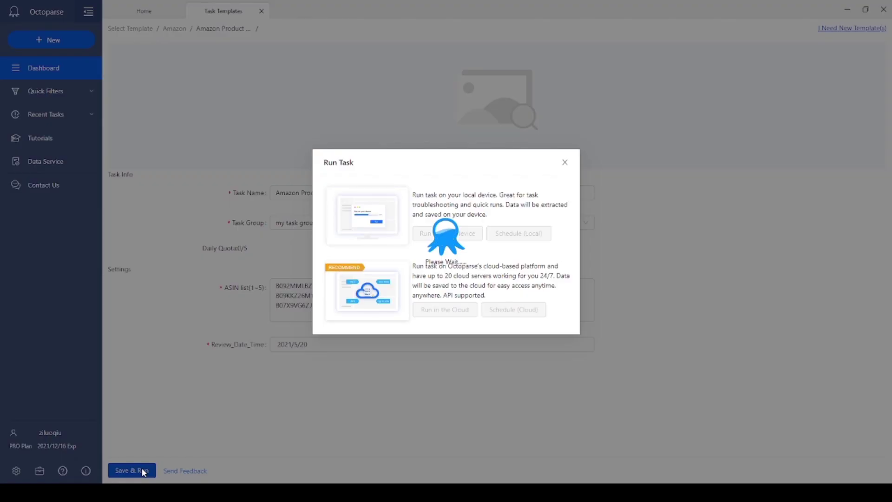
Choose Run in the Cloud for the Amazon Product Reviews(limited) task.
click(436, 309)
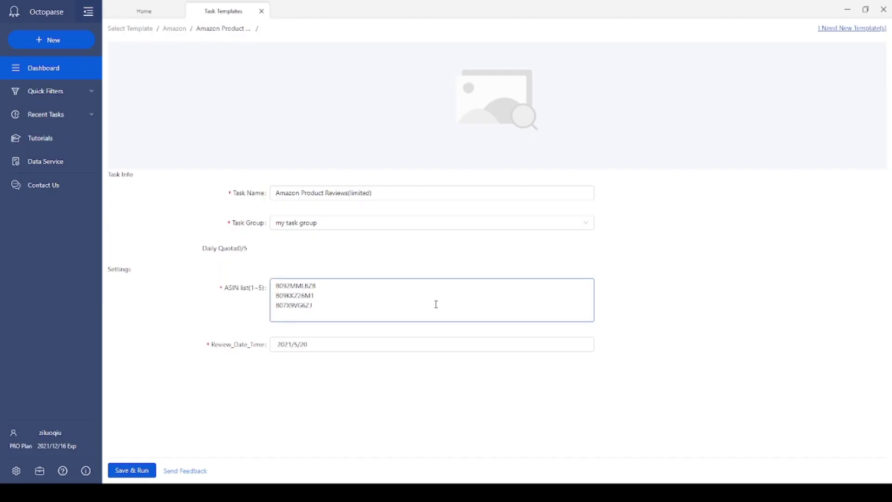
click(54, 71)
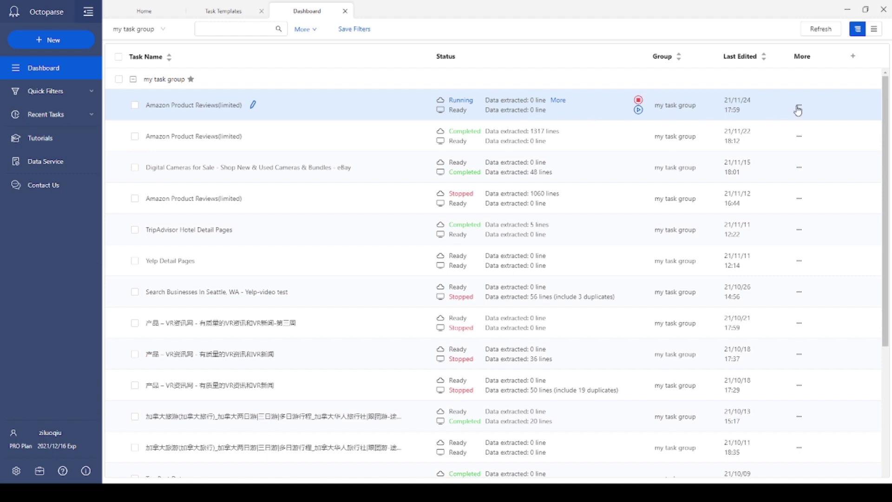
Open the running Amazon task's options menu and view its cloud data.
click(798, 109)
mouse_move(788, 193)
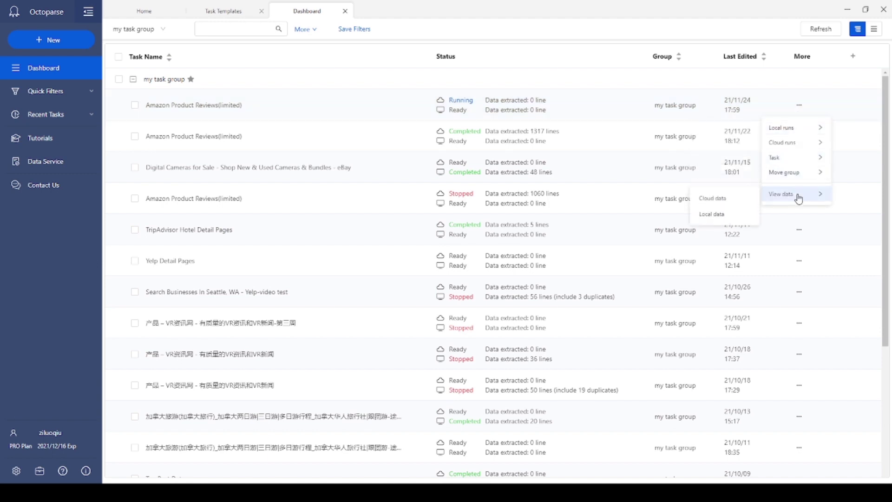
click(749, 202)
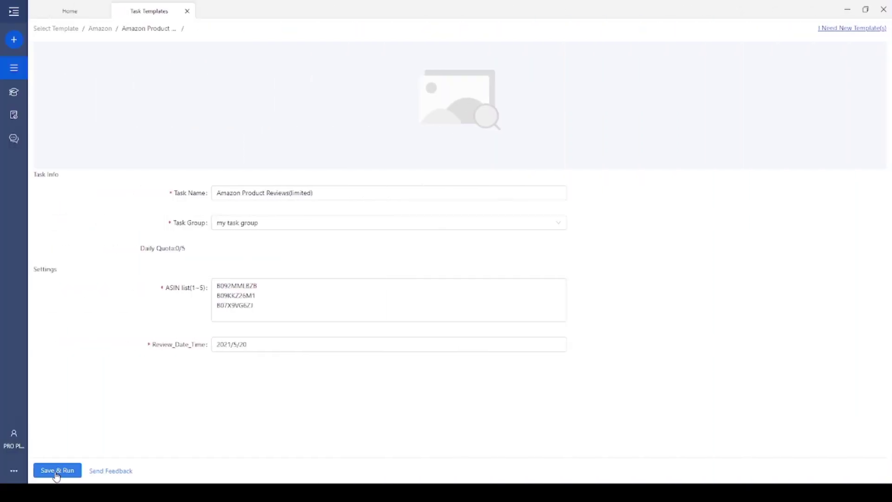
Schedule cloud runs for the task, picking Weekly and then Repeats recurrence.
click(55, 471)
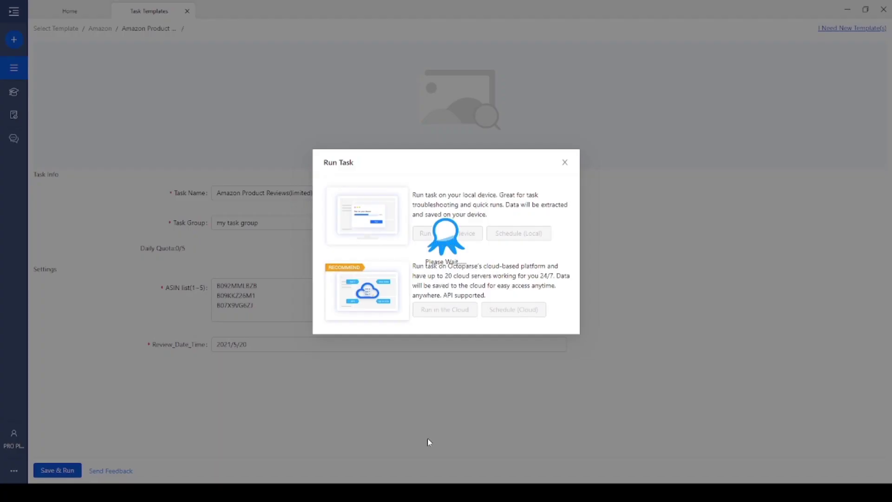
click(520, 313)
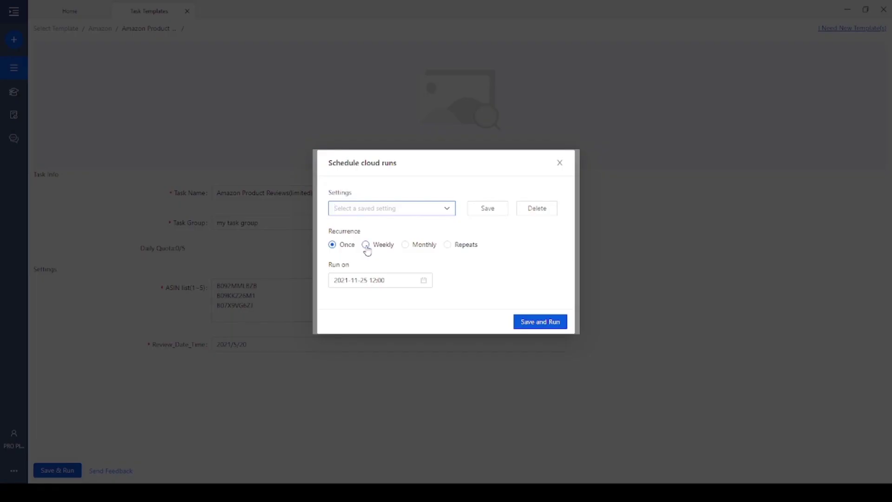
click(365, 246)
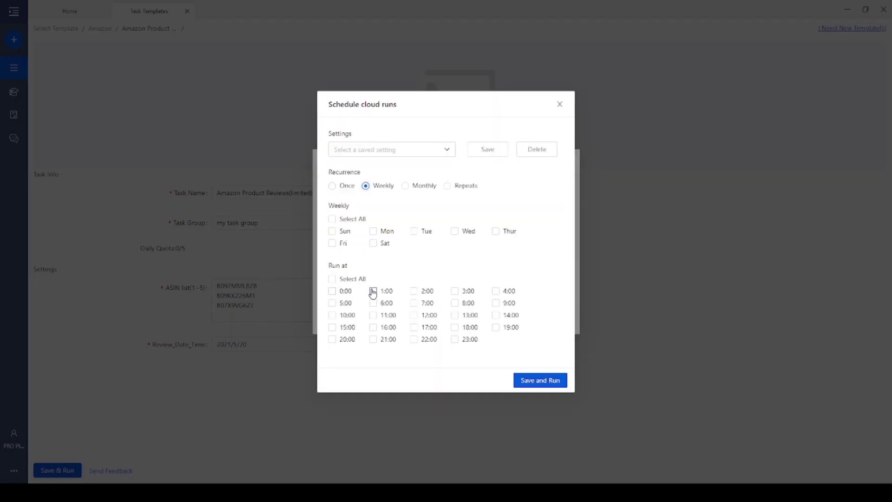
click(446, 185)
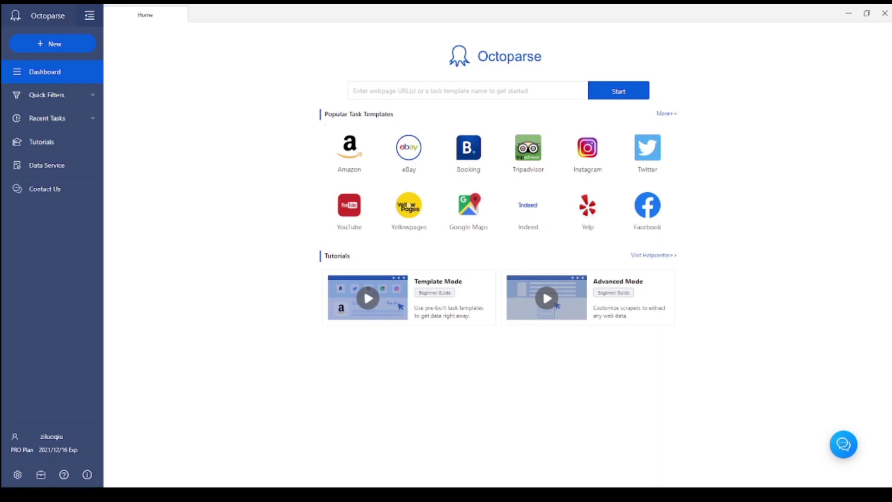
View the Amazon Product Reviews cloud data from the My Task group on the dashboard.
click(73, 72)
click(163, 84)
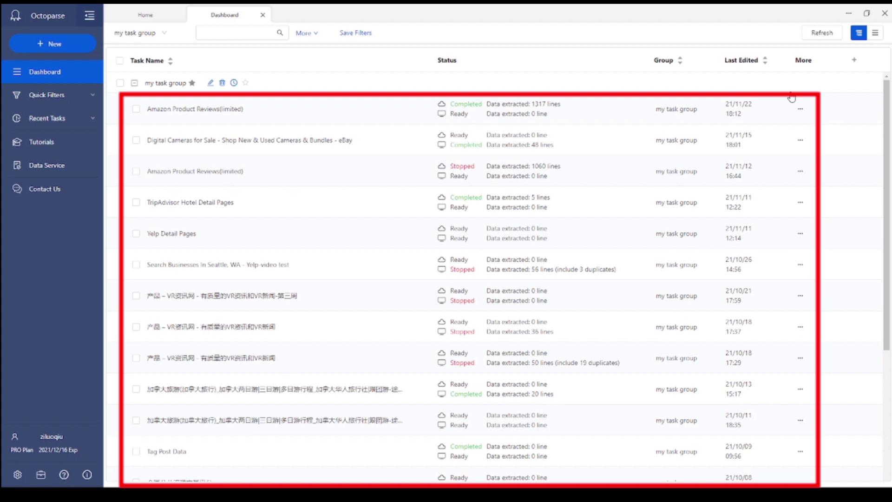
click(800, 109)
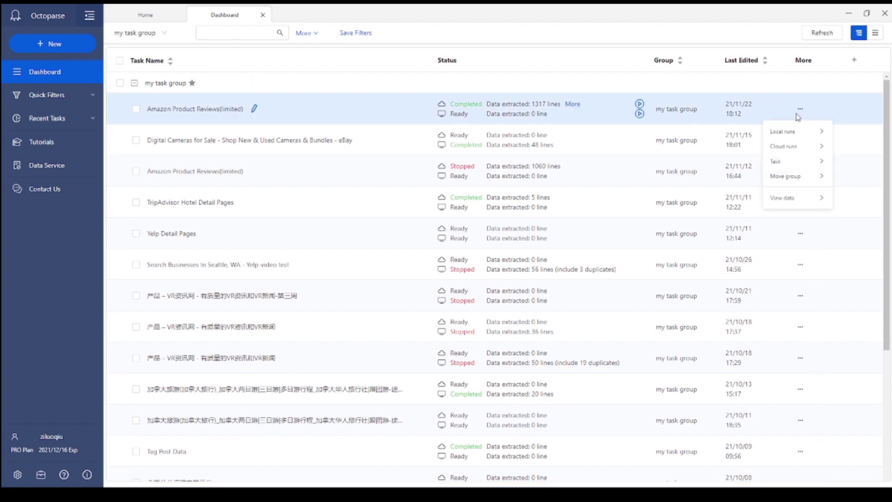
mouse_move(795, 199)
click(751, 202)
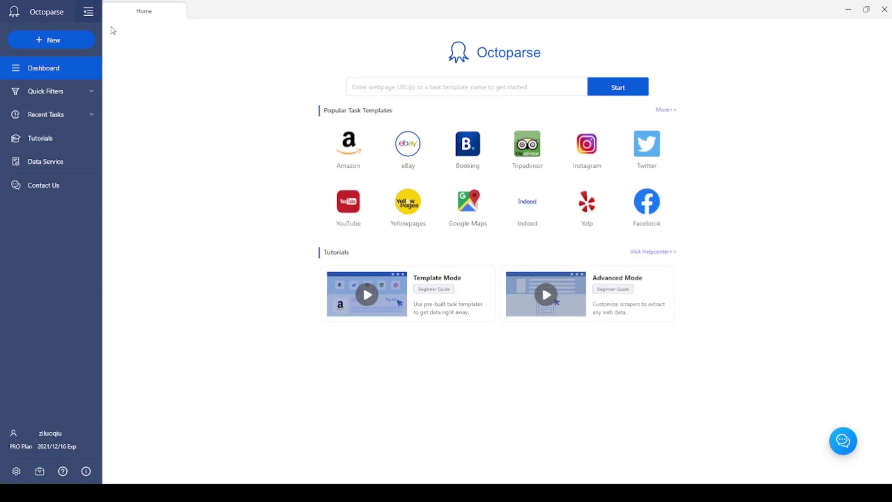
Open the task template gallery and the 'I Need New Template(s)' request form.
click(56, 41)
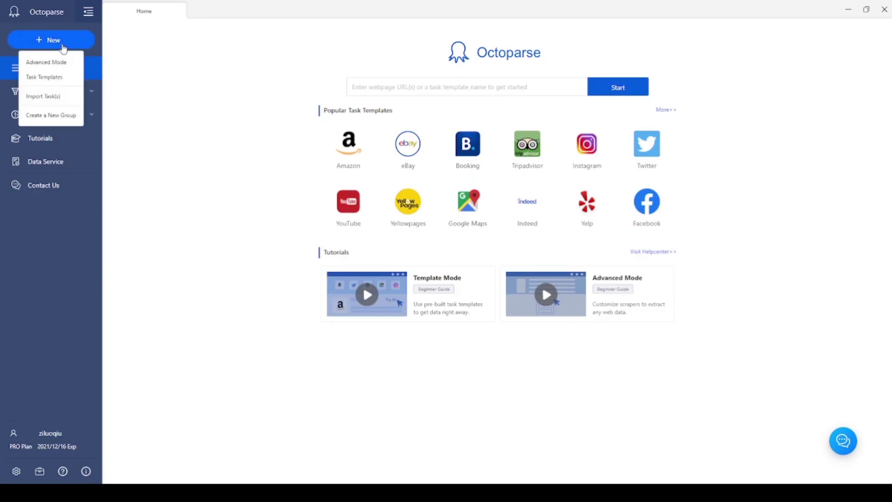
click(60, 76)
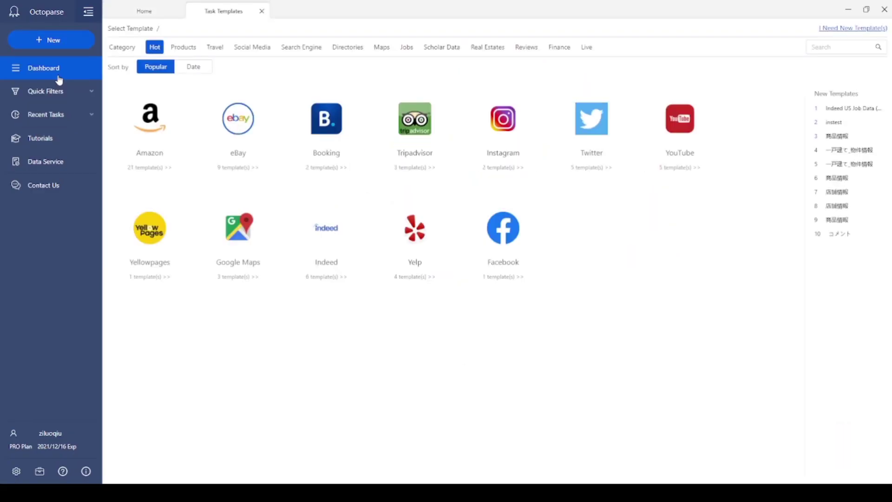
click(858, 28)
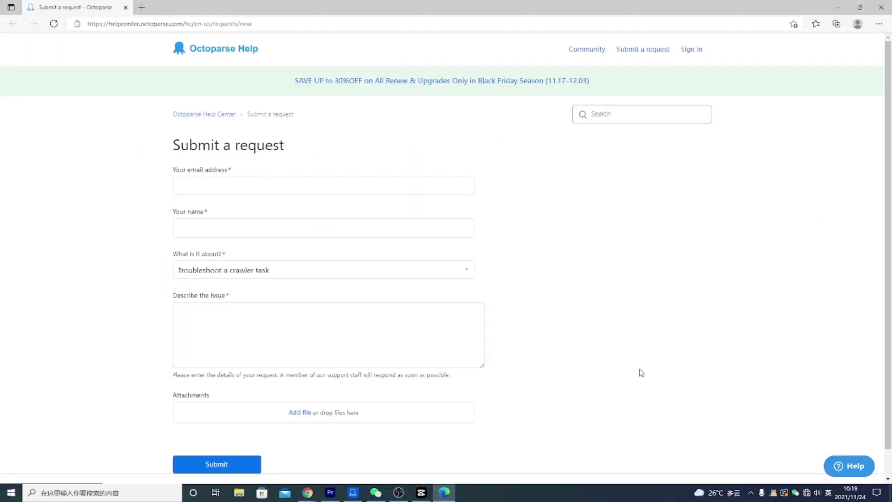
Go through the request form's email and name fields and its 'What is it about?' topics.
click(216, 193)
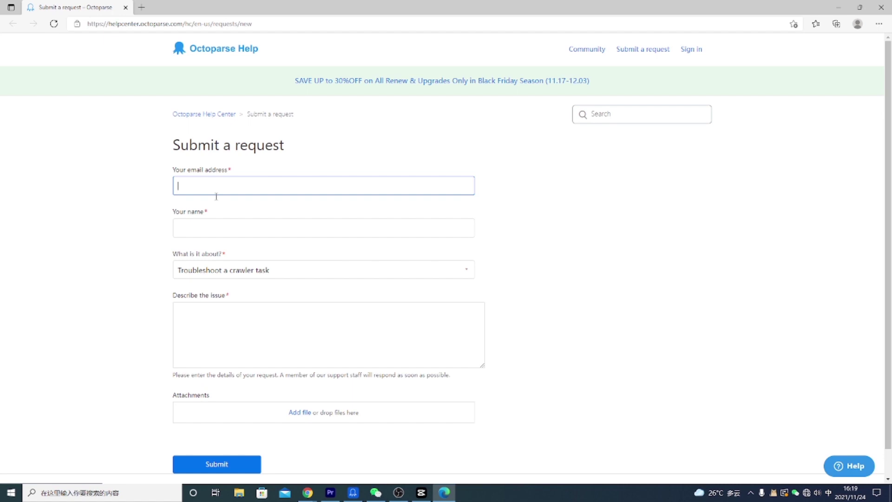
click(405, 235)
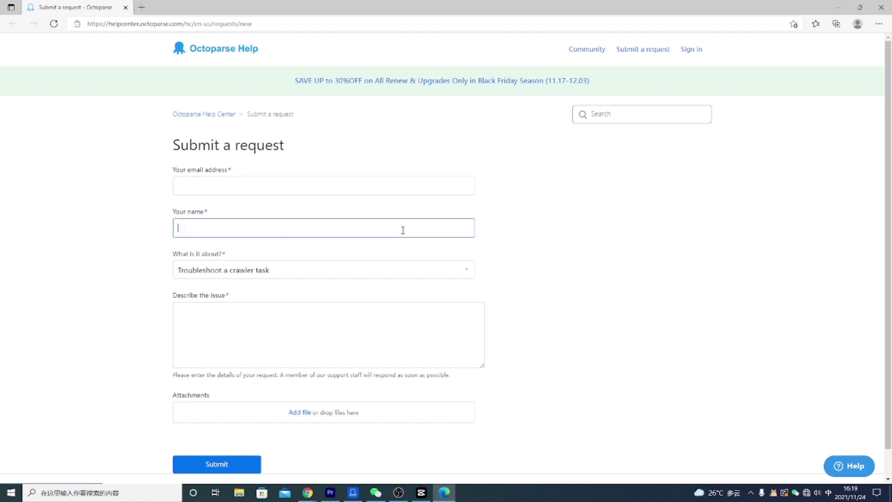
click(340, 272)
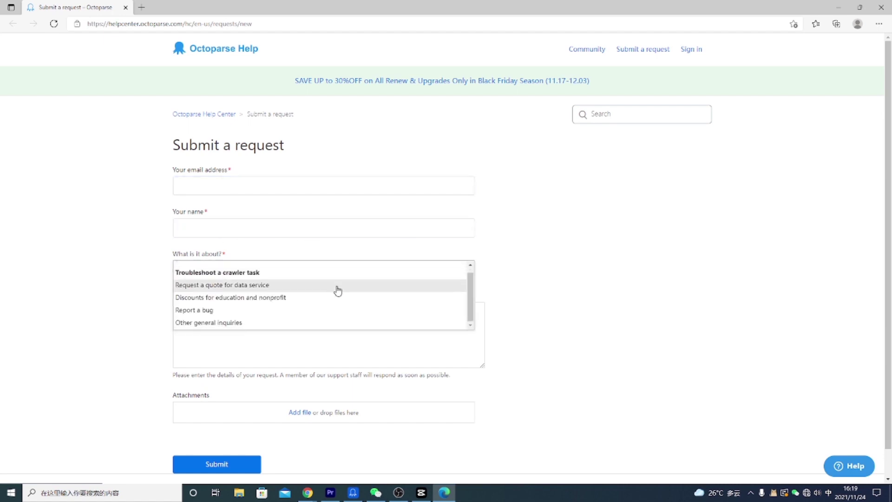
scroll(337, 294, down, 1)
click(311, 325)
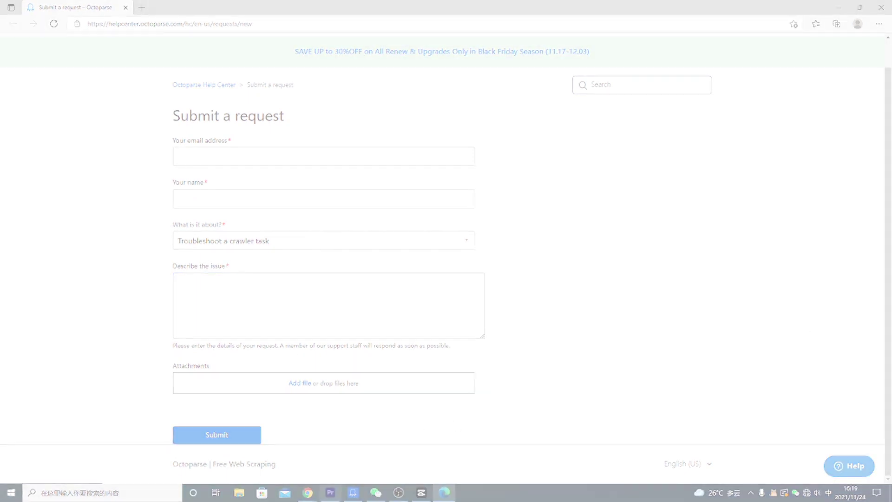
Search Google for octoparse and reach the Help Center from the Octoparse website.
click(467, 230)
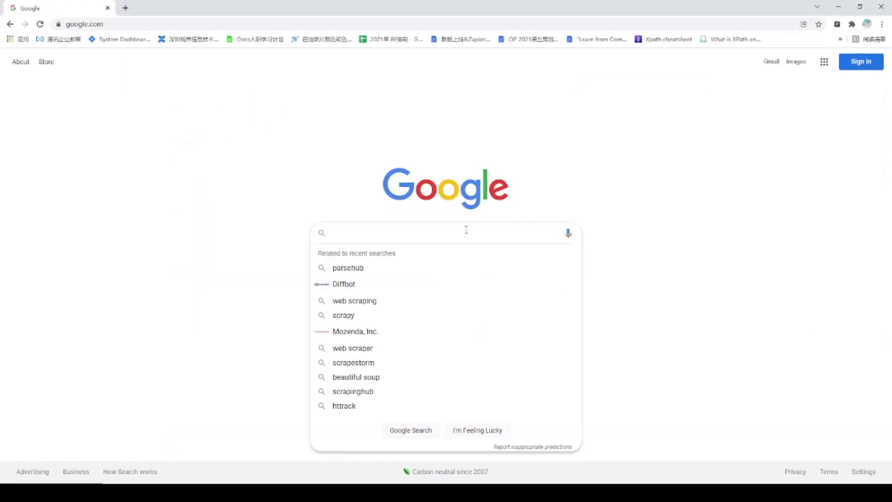
text(octoparse)
key(Return)
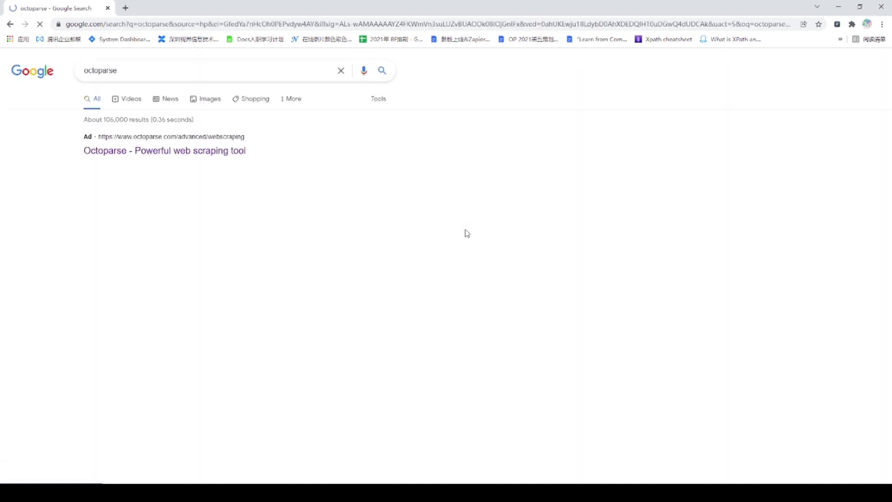
click(228, 152)
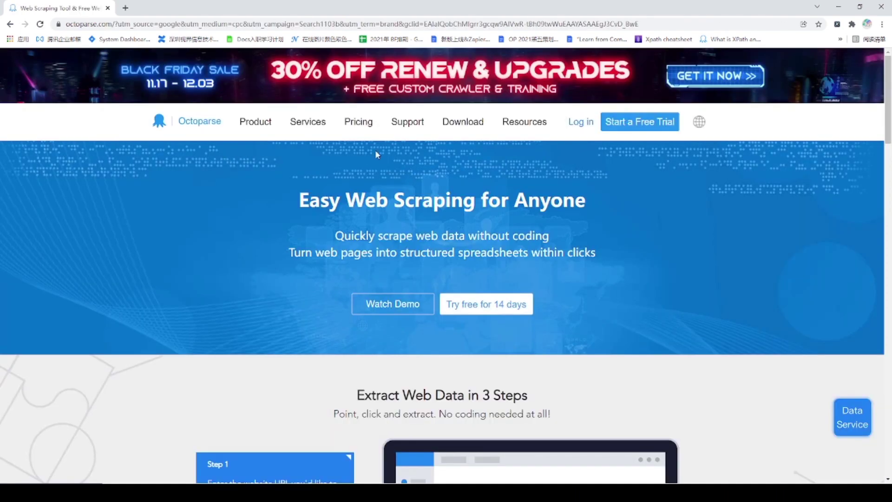
mouse_move(407, 121)
click(289, 152)
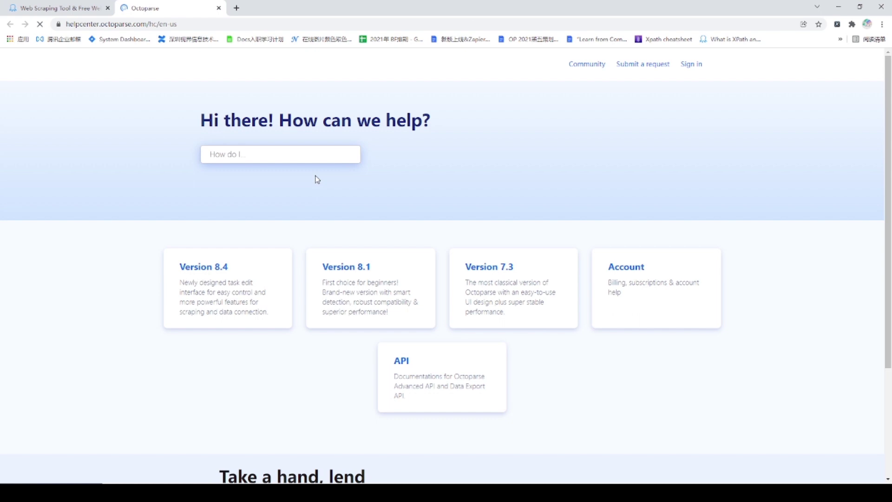
scroll(251, 222, down, 2)
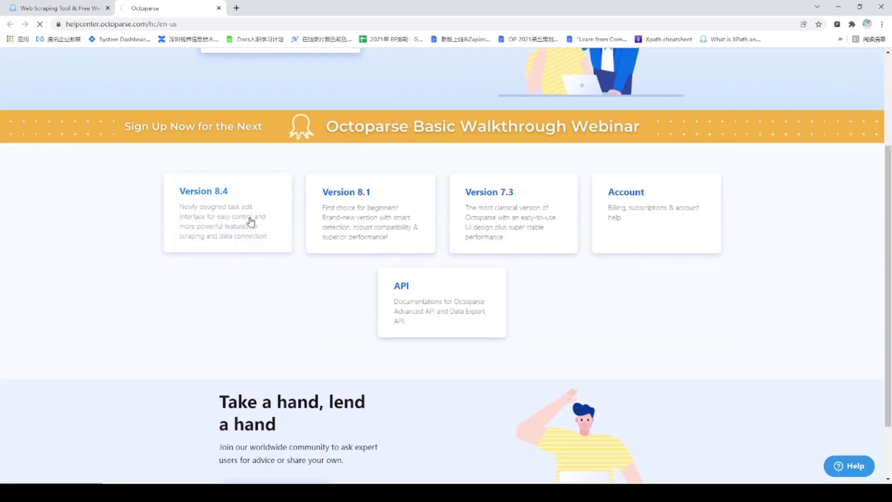
Open the Version 8.4 help articles, then the Help widget on the Submit a request page.
click(251, 222)
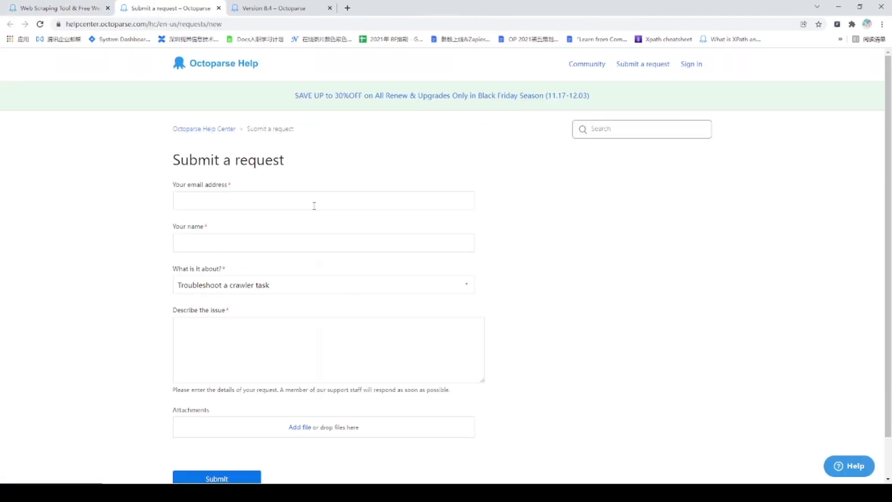
scroll(314, 205, down, 2)
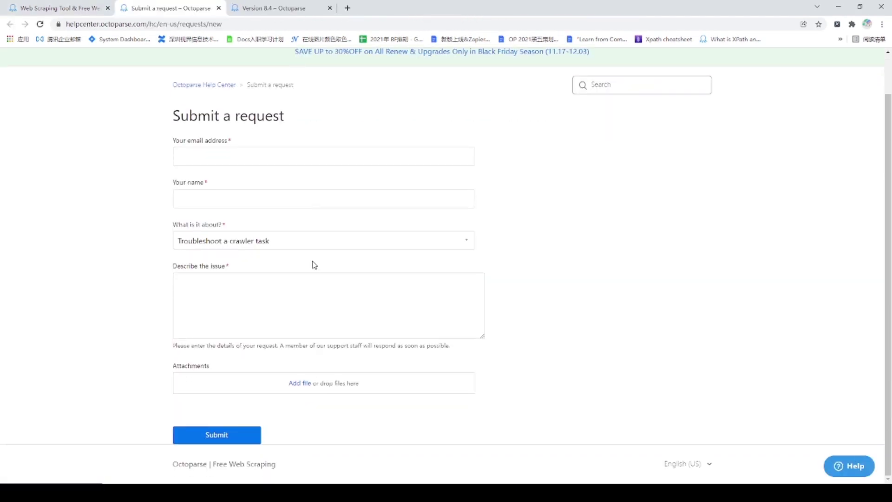
click(868, 476)
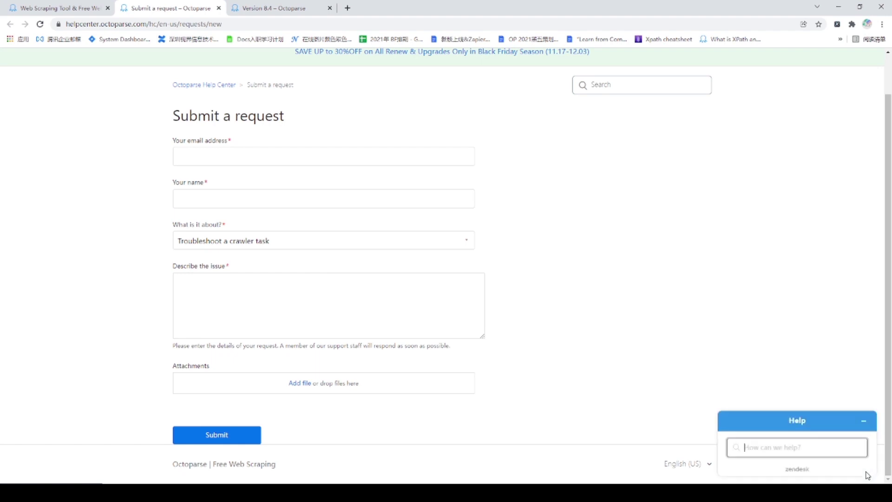